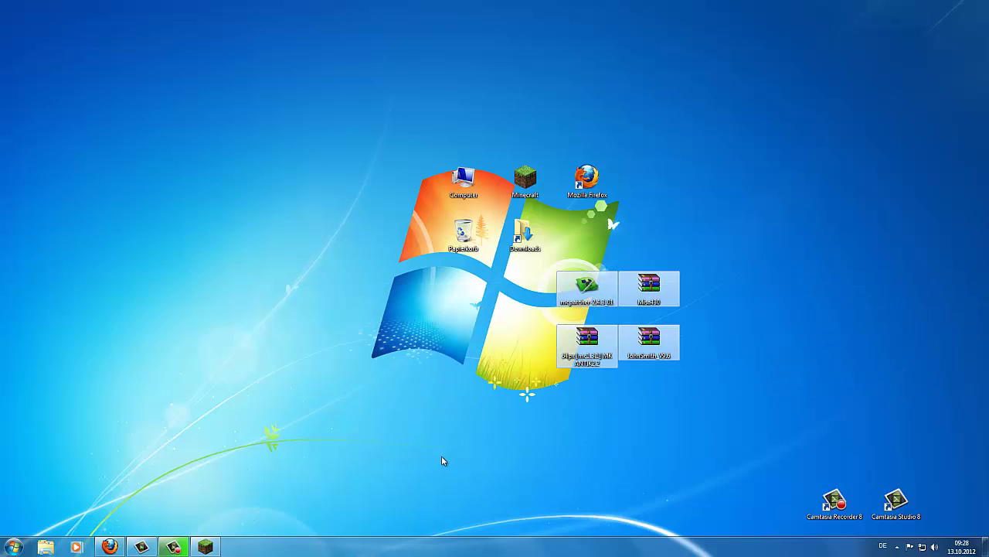
click(517, 389)
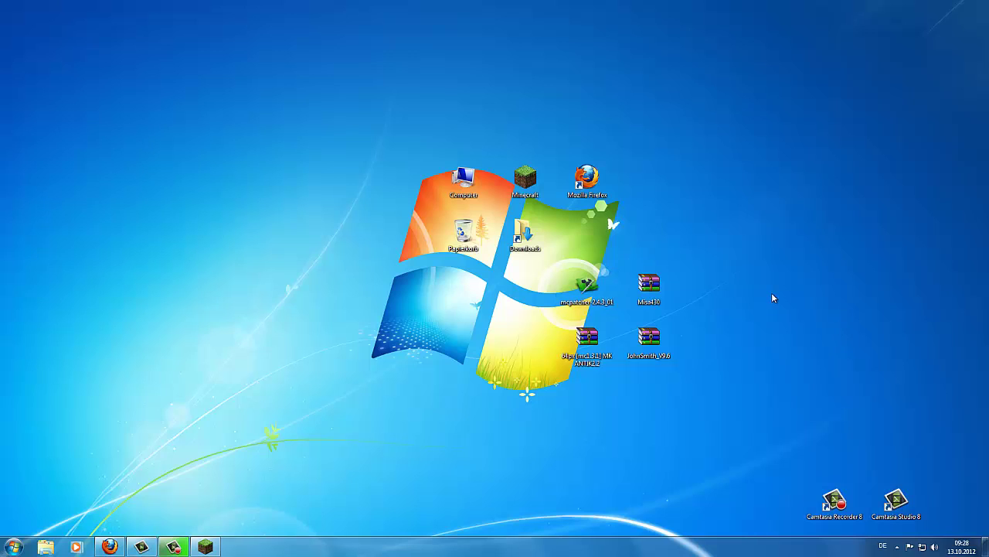
click(588, 287)
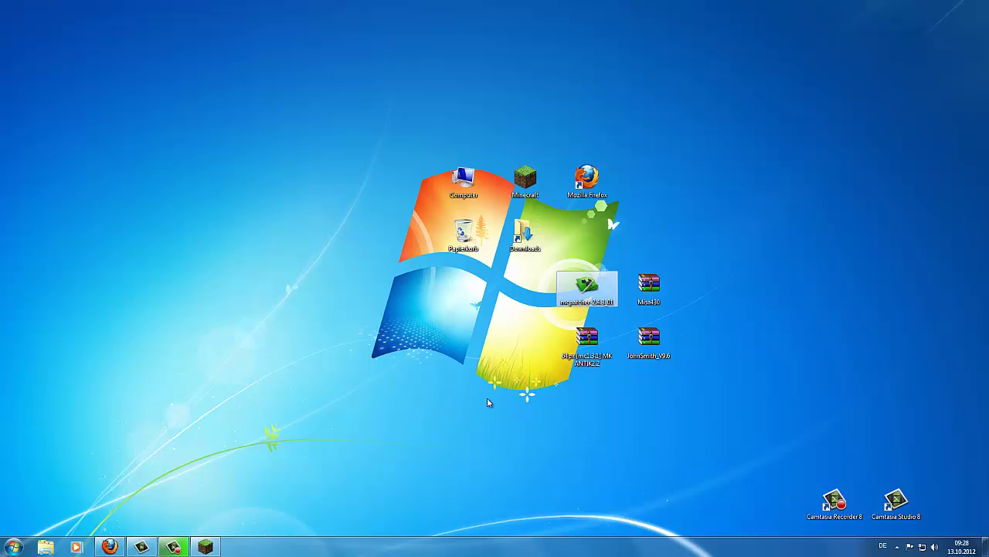
click(614, 360)
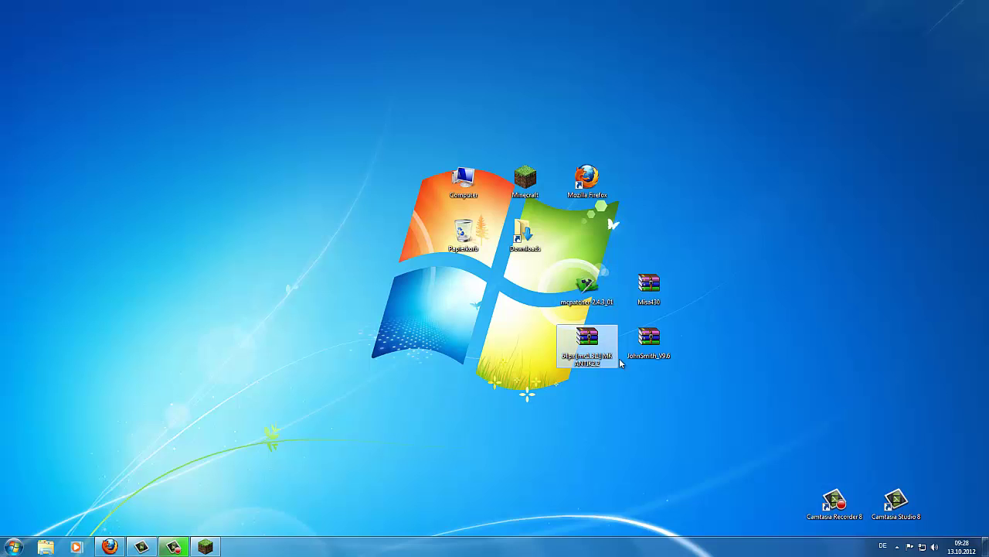
click(641, 352)
click(649, 290)
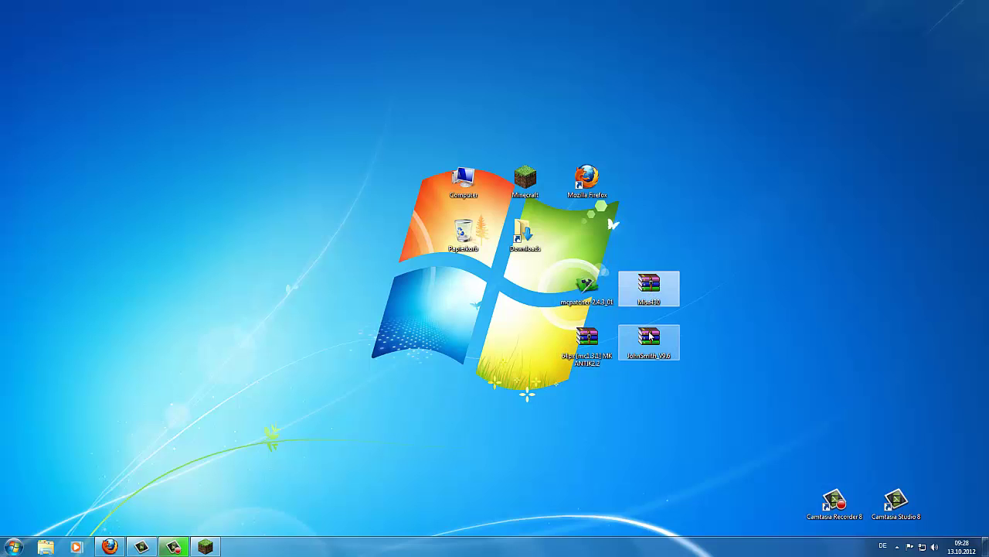
drag(777, 297, 646, 357)
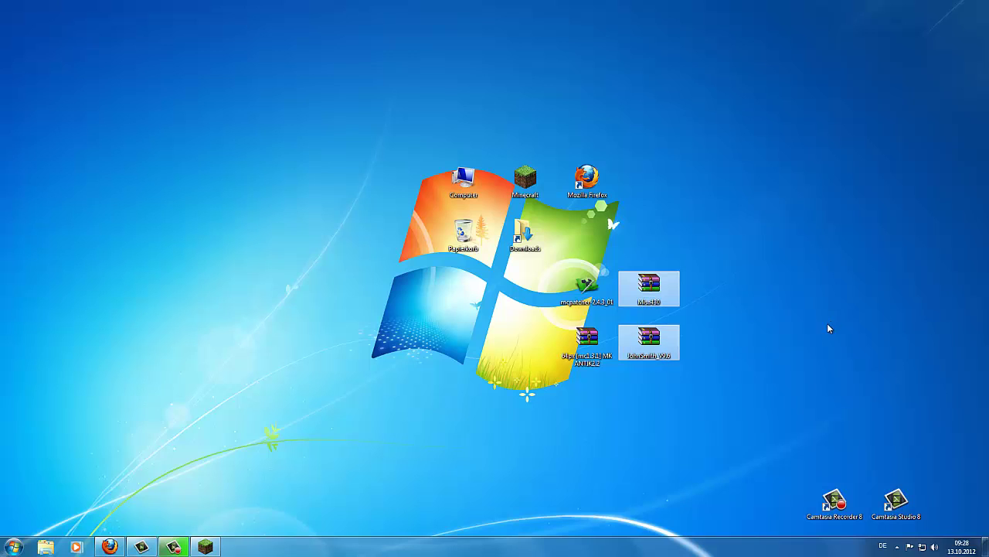
drag(827, 324, 560, 372)
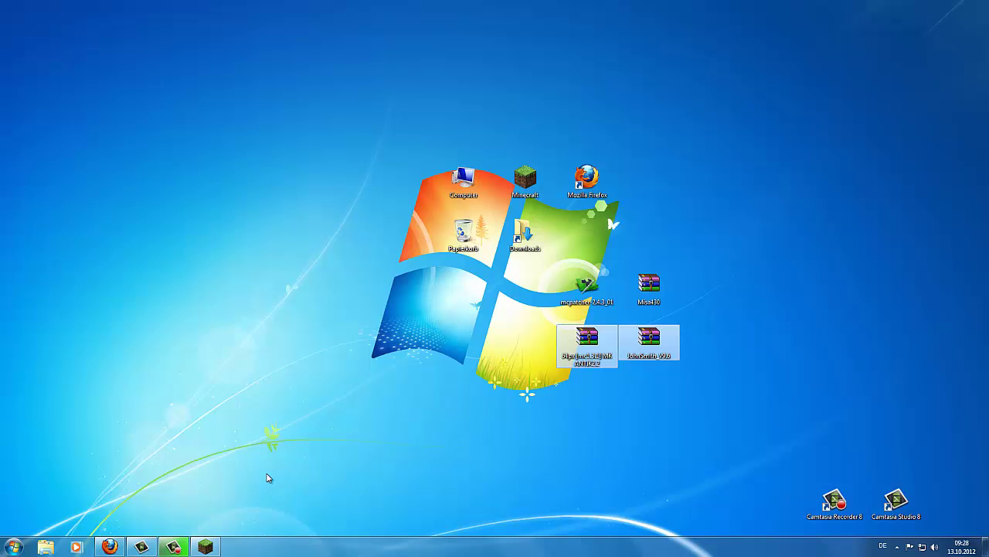
click(347, 281)
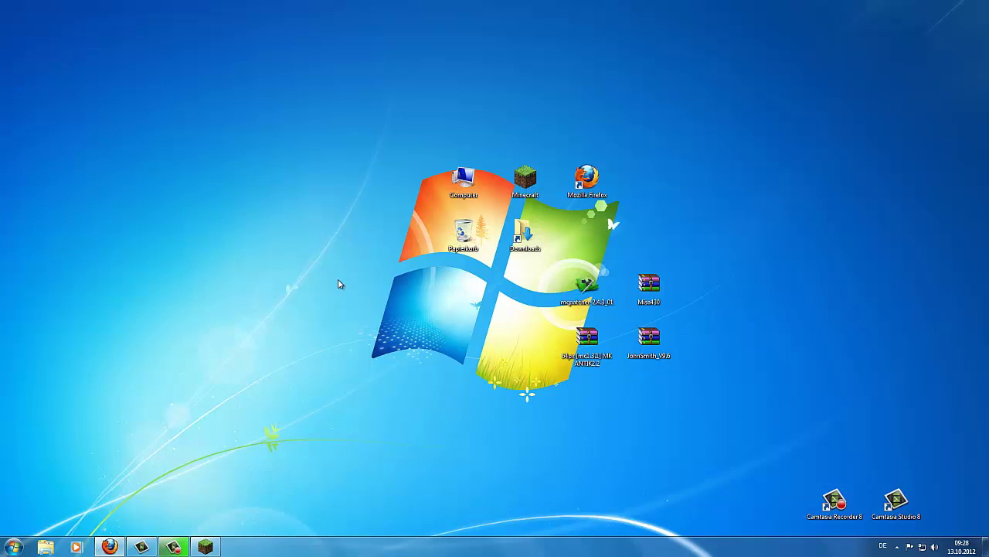
click(109, 546)
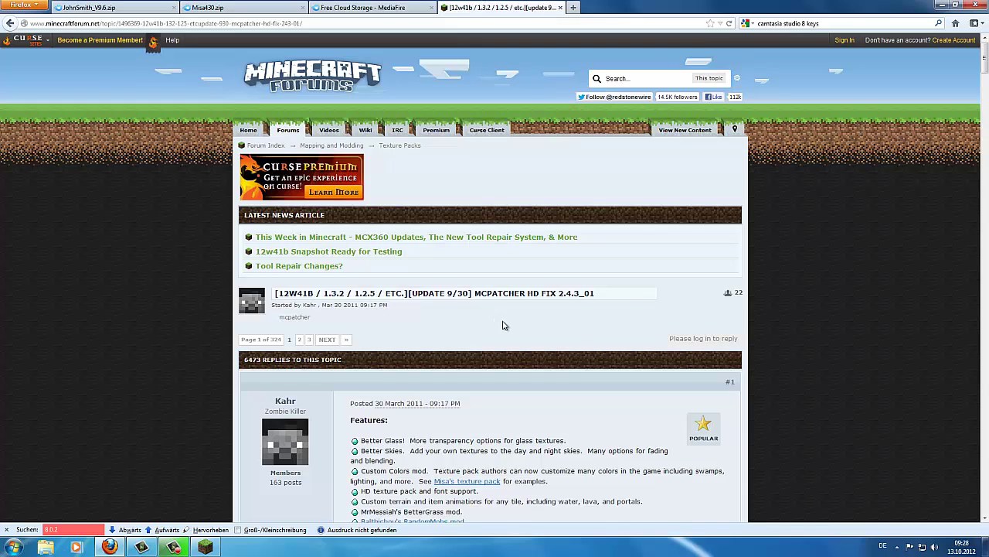
click(943, 5)
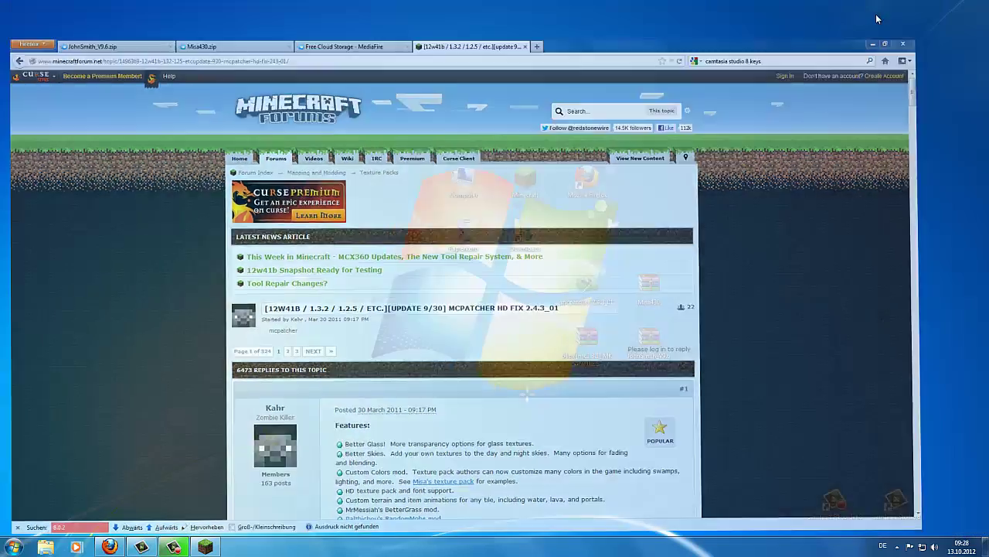
Switch to the running Minecraft window and quit the game
click(205, 546)
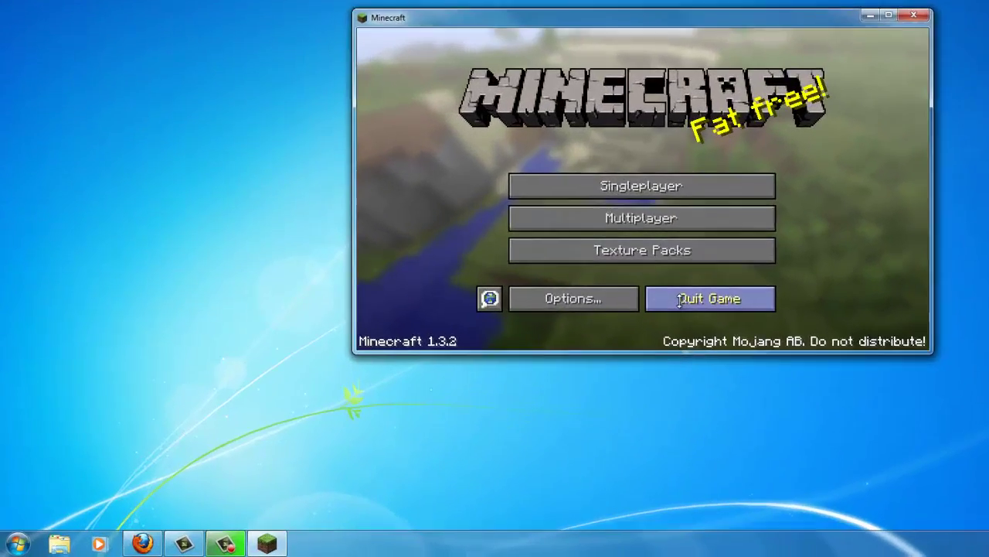
click(679, 301)
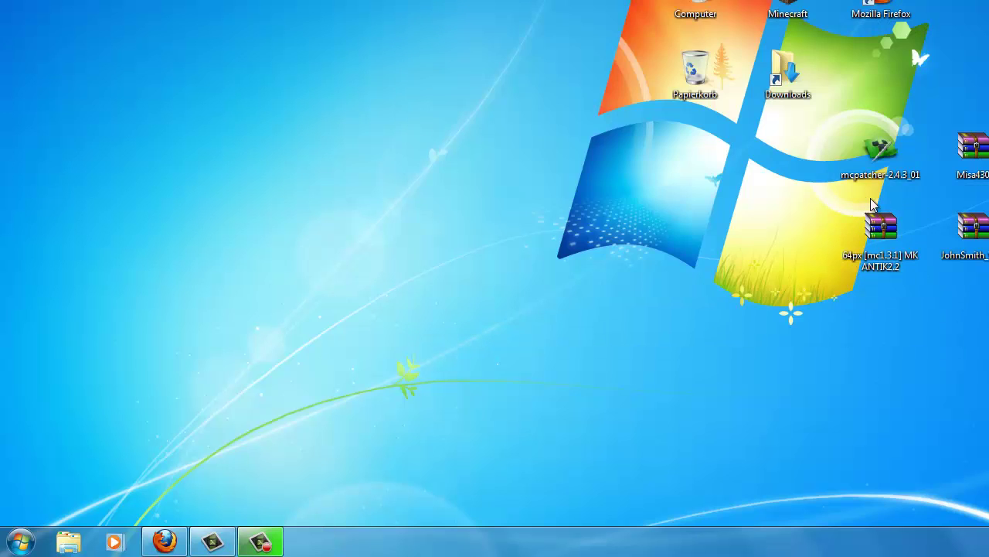
click(20, 541)
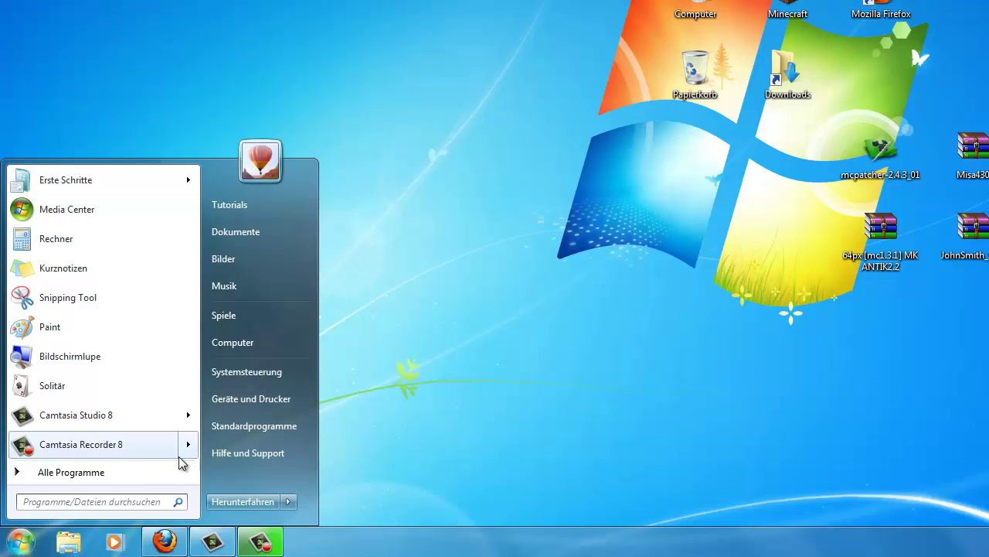
click(99, 478)
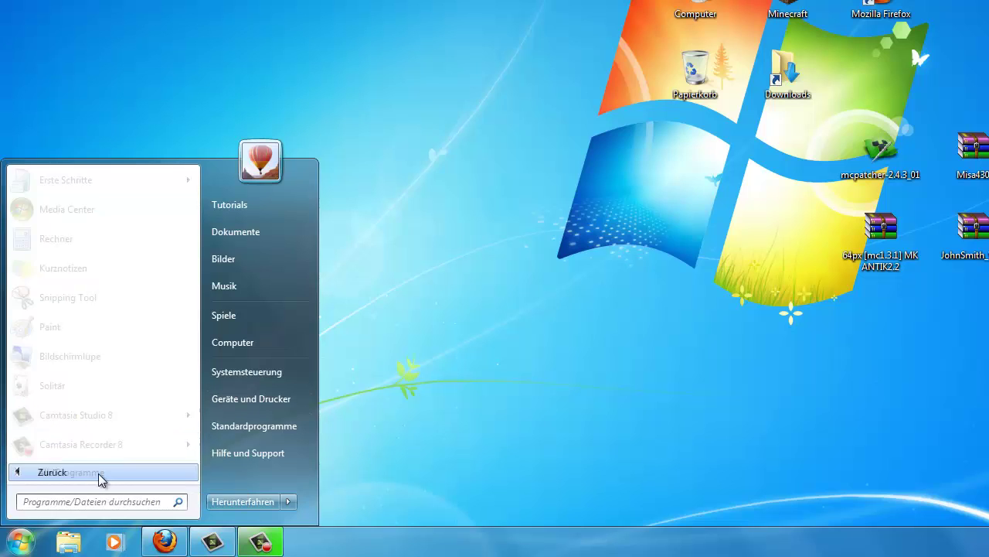
key(super)
Launch the Ausführen (Run) dialog from the Zubehör programs and open the %appdata% folder with it
click(17, 540)
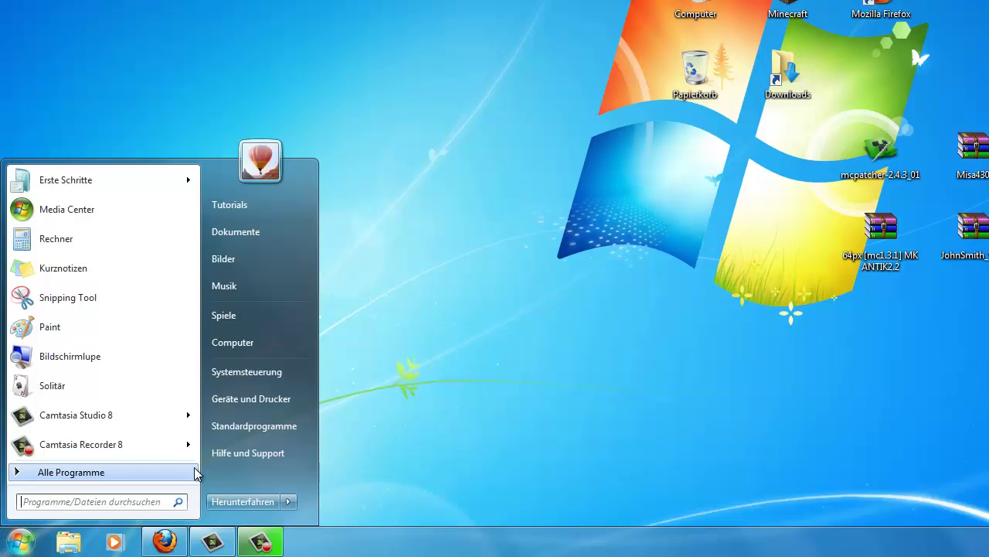
click(195, 473)
scroll(174, 453, down, 7)
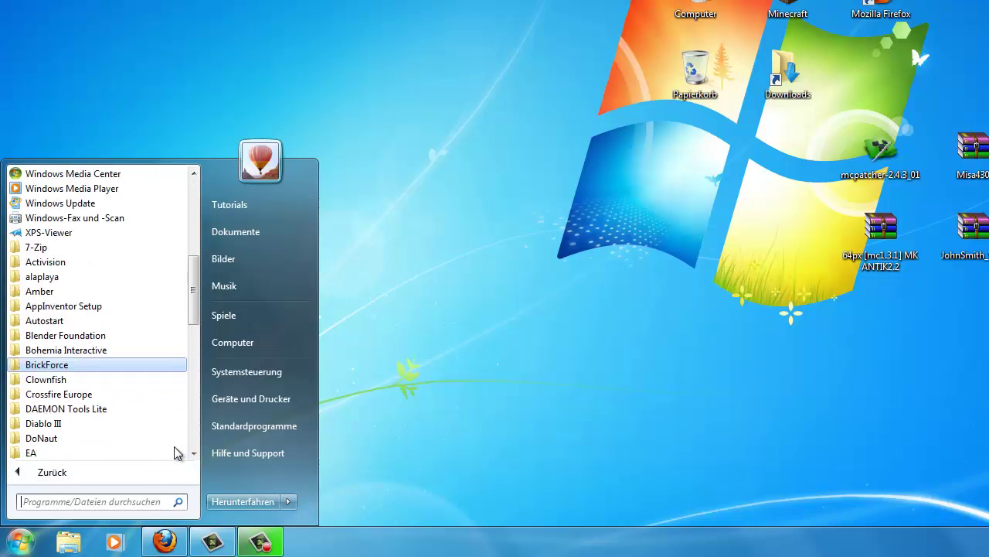
scroll(174, 453, down, 10)
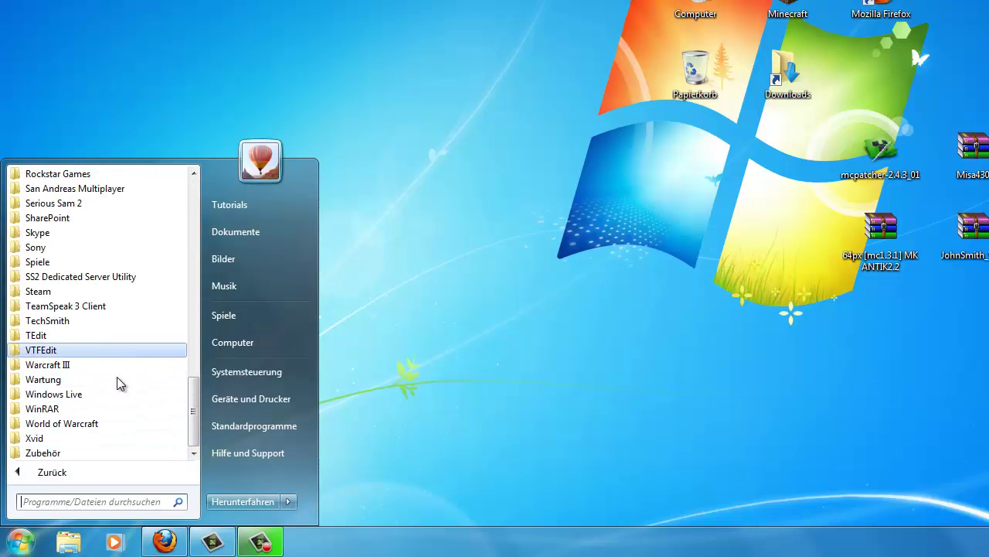
click(44, 453)
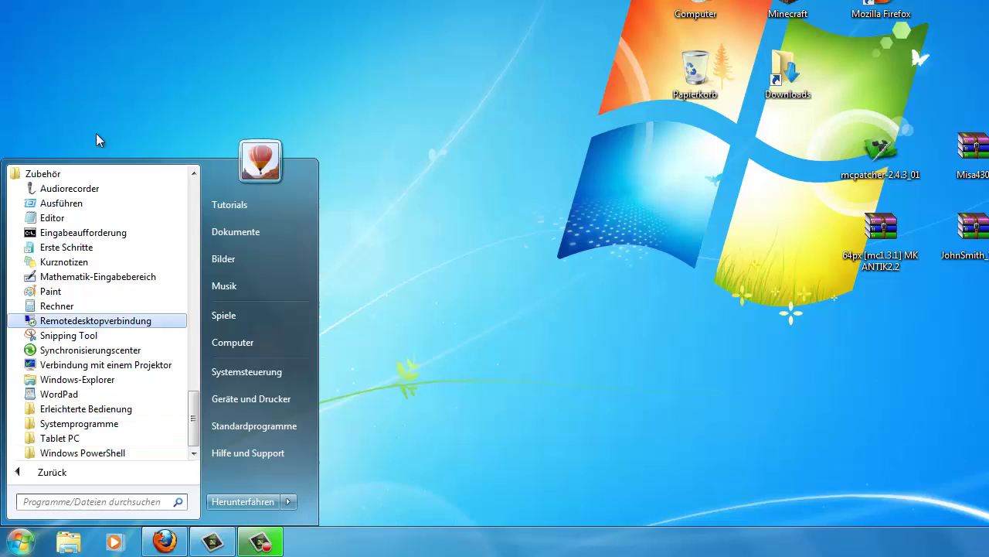
click(62, 203)
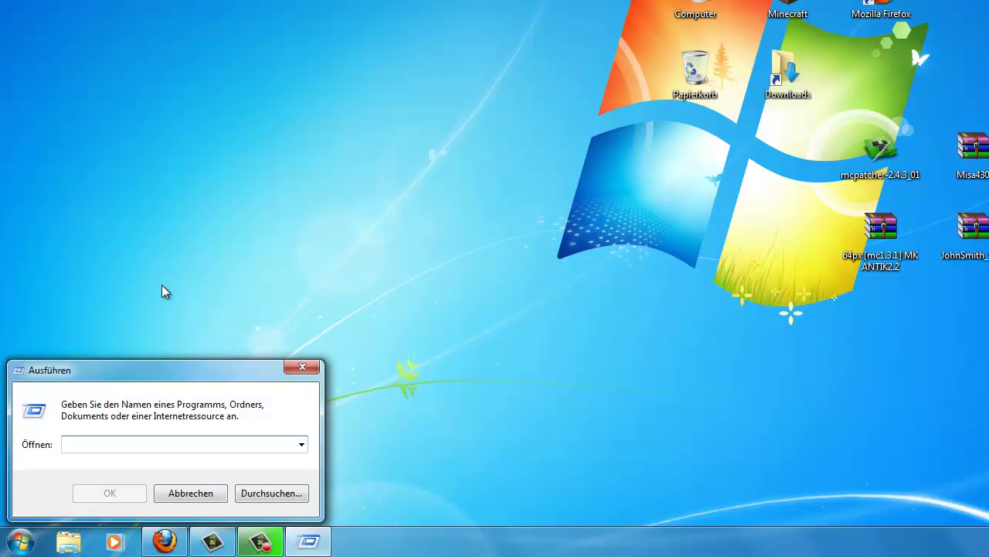
text(%a)
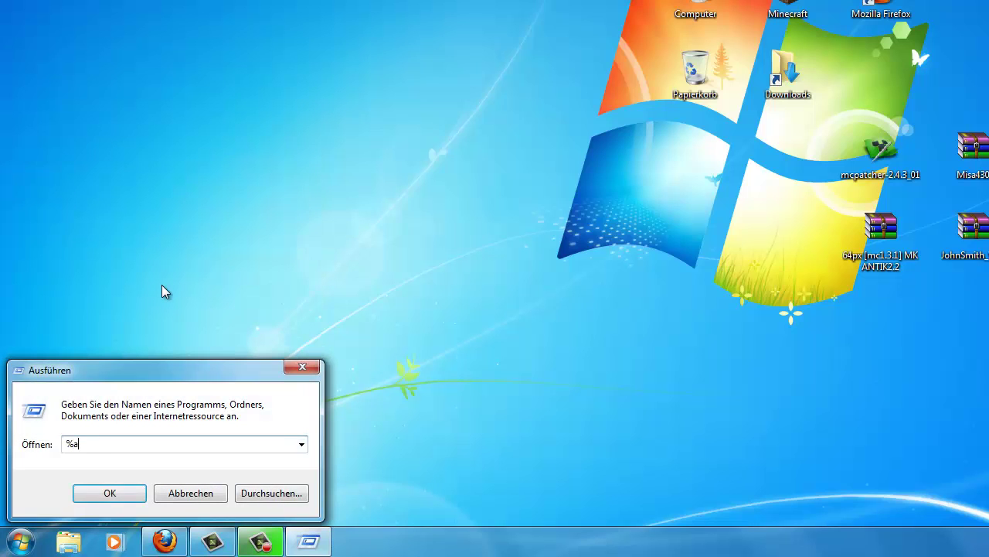
text(ppdata%)
key(Return)
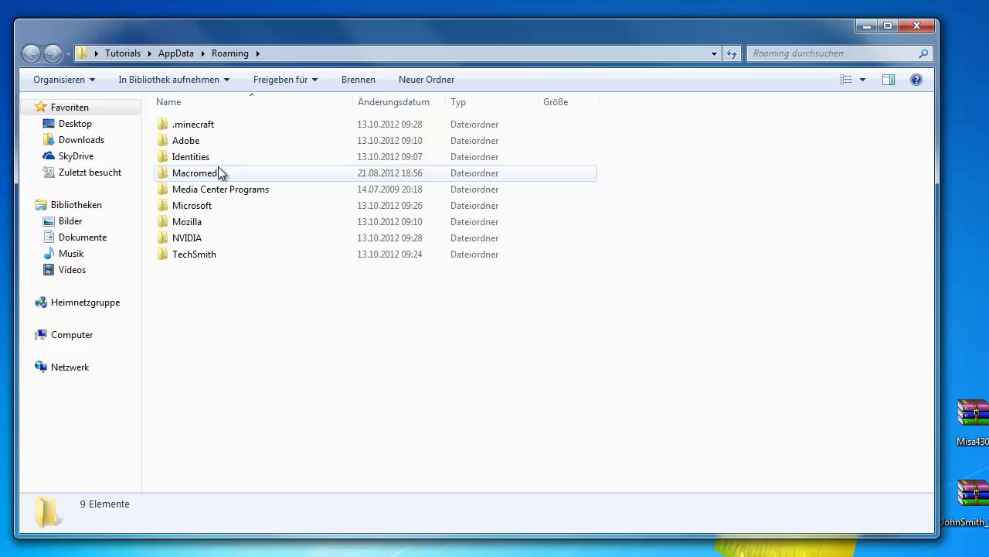
Open the texturepacks folder inside the .minecraft folder
click(197, 127)
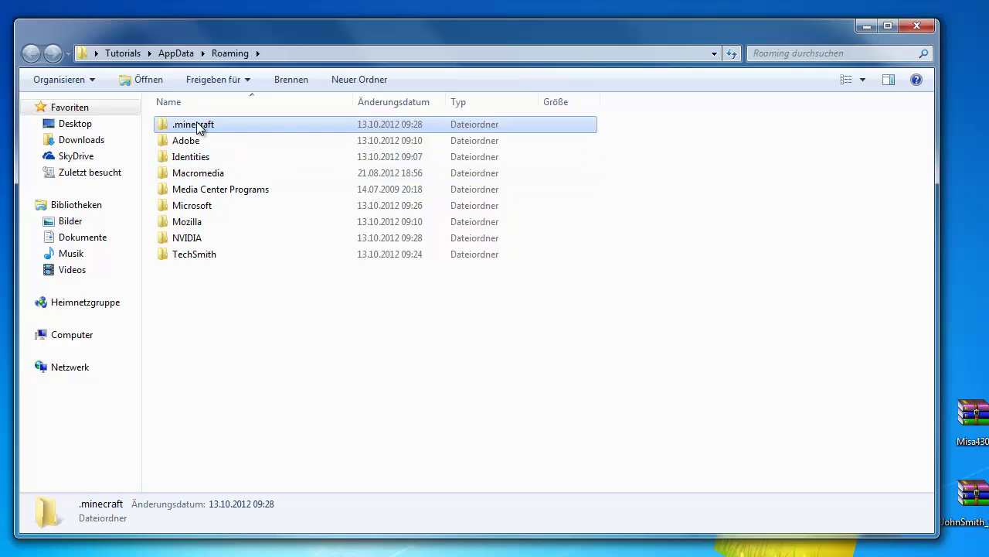
double_click(197, 127)
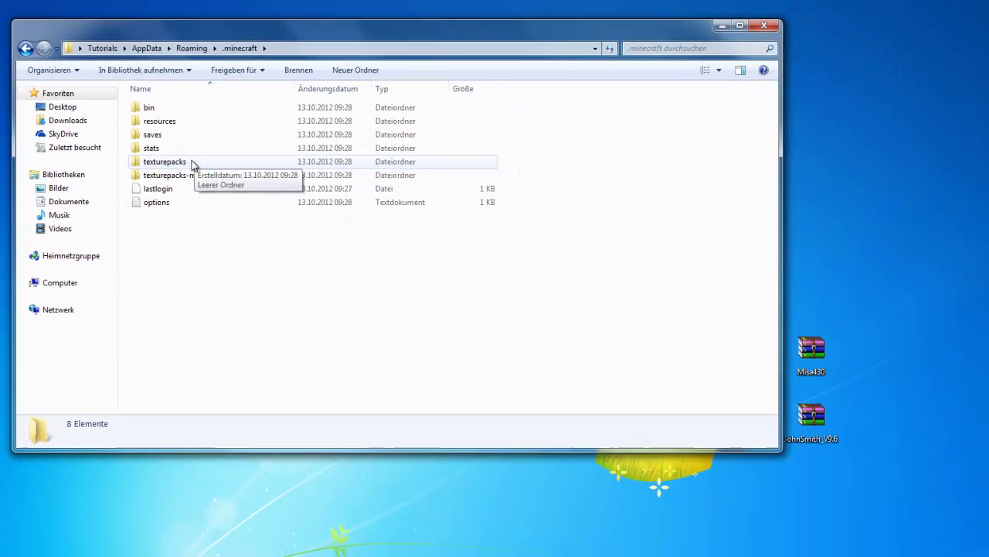
double_click(193, 165)
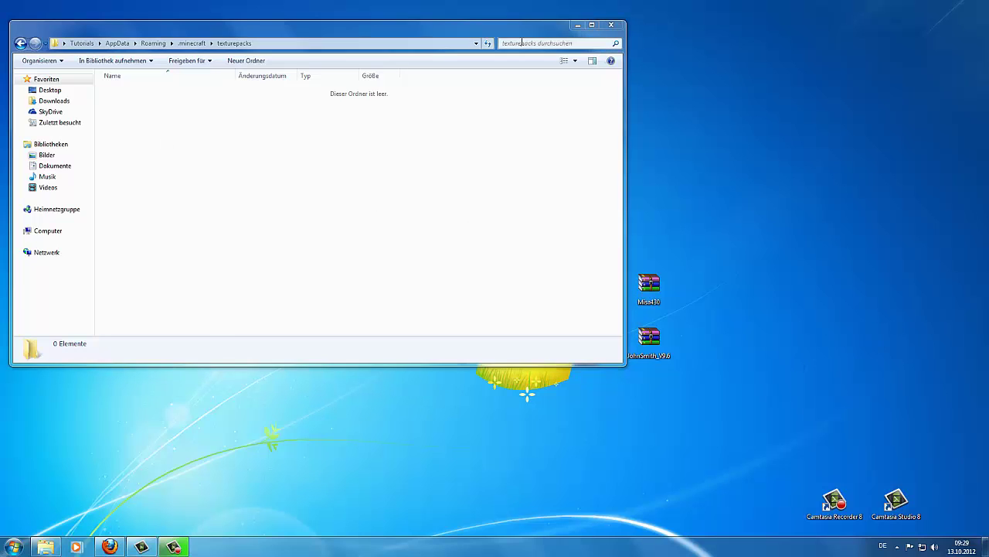
Move the 64px [mc1.3.1] MK ANTIK2.2, JohnSmith_V9.6 and Misa430 archives from the desktop into the texturepacks folder and close its window
drag(502, 29, 494, 207)
drag(809, 284, 327, 382)
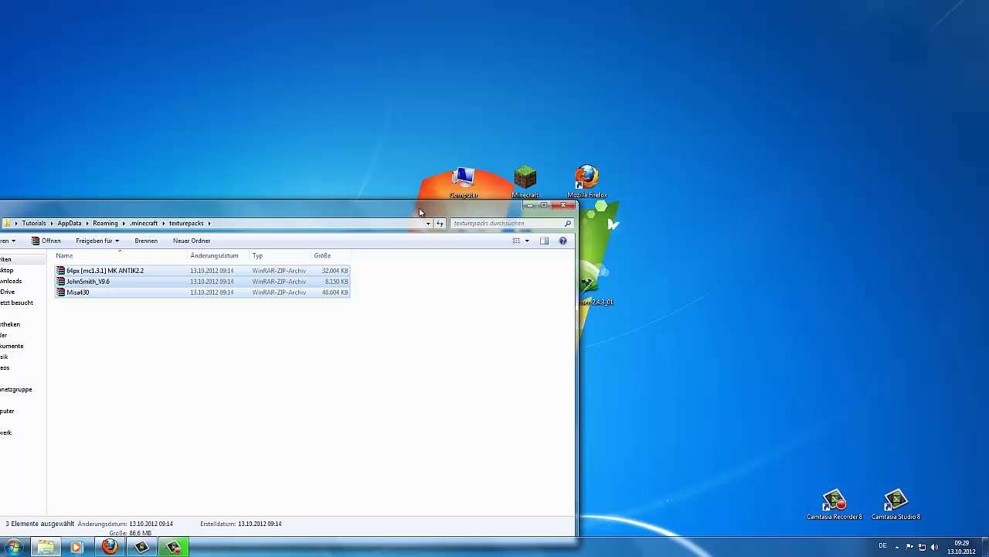
drag(420, 211, 493, 175)
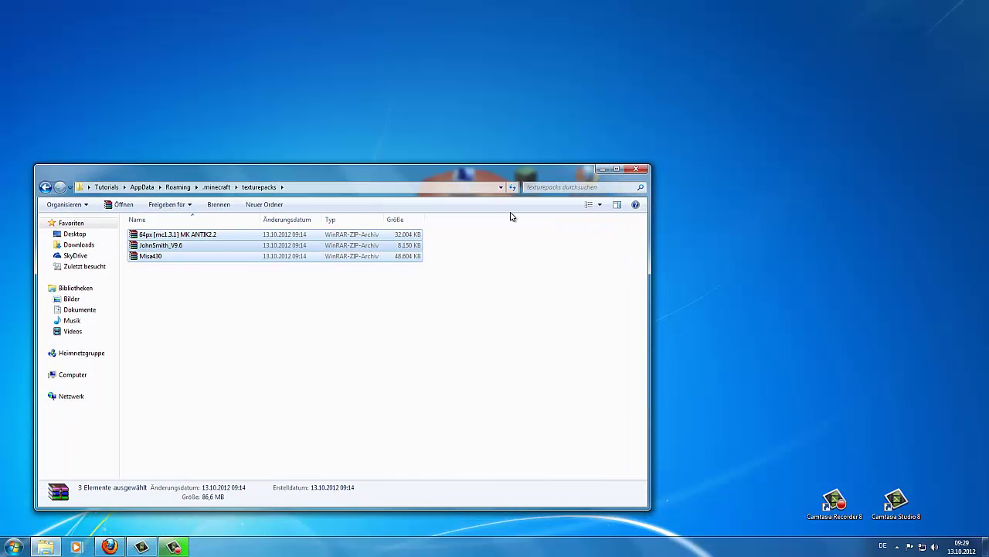
click(634, 169)
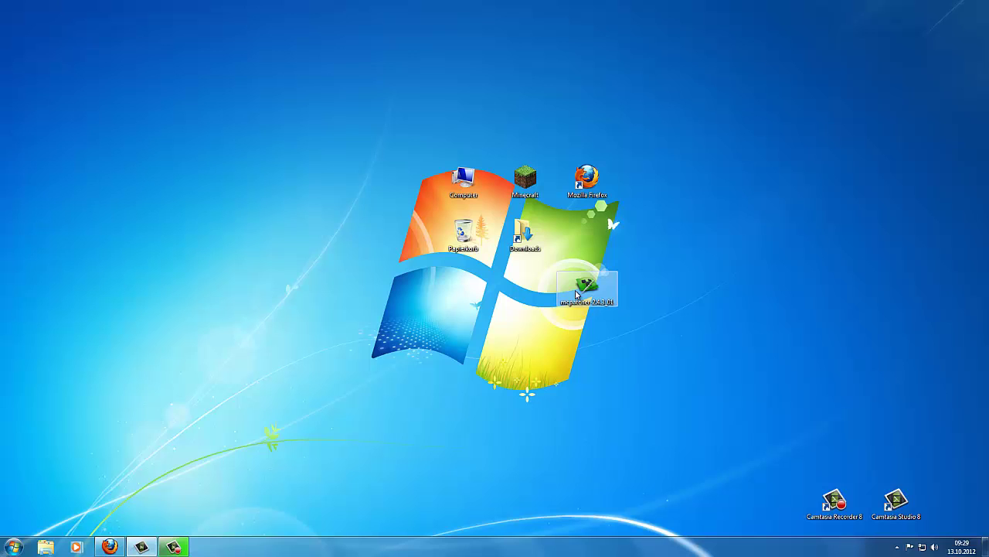
Run mcpatcher-2.4.3_01, patch Minecraft with Better Grass enabled in addition to the preselected mods, and close the patcher
double_click(576, 294)
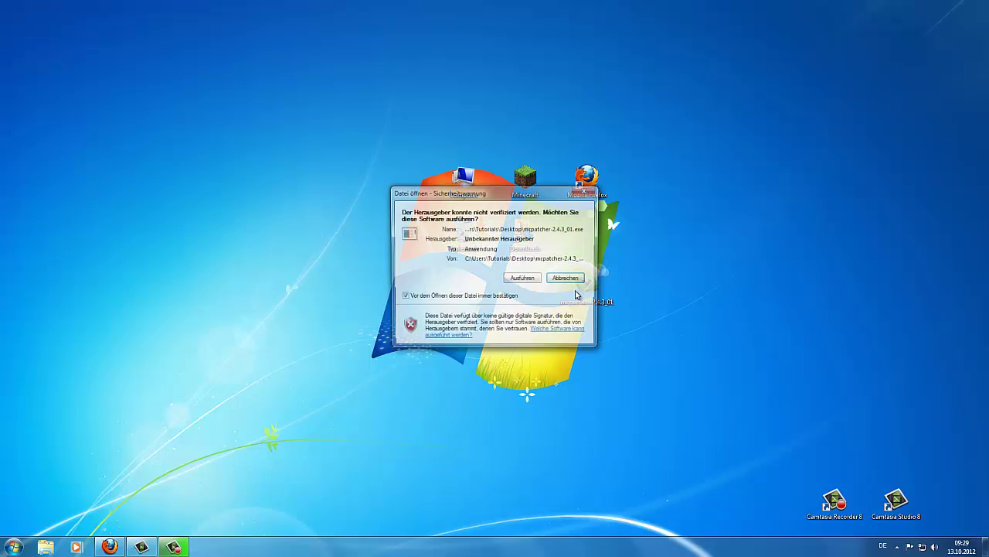
click(522, 278)
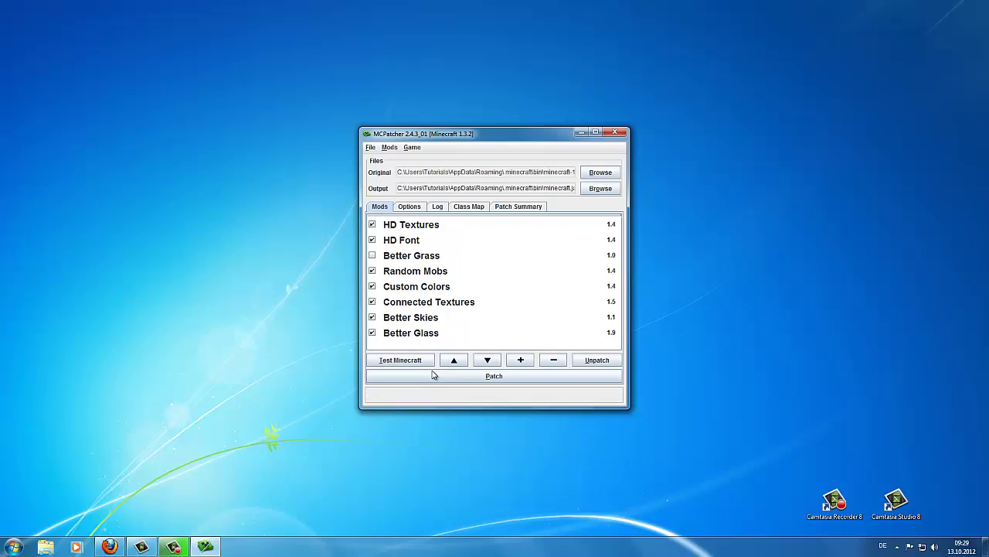
click(378, 258)
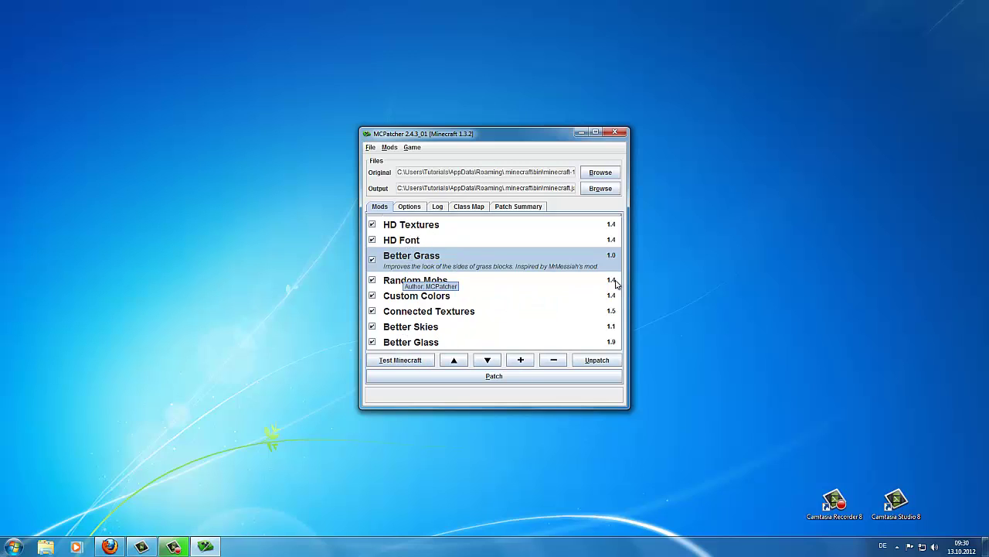
click(439, 296)
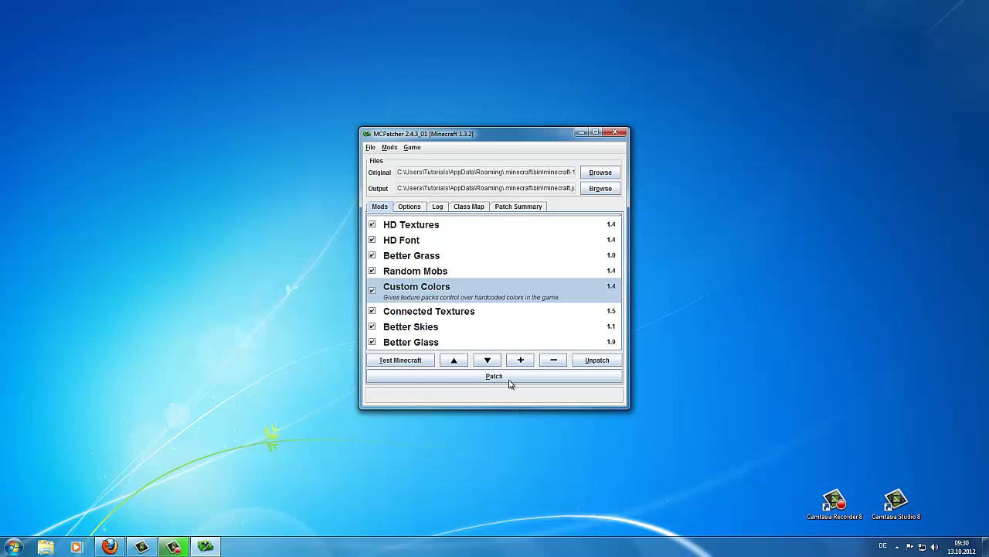
click(598, 377)
click(617, 134)
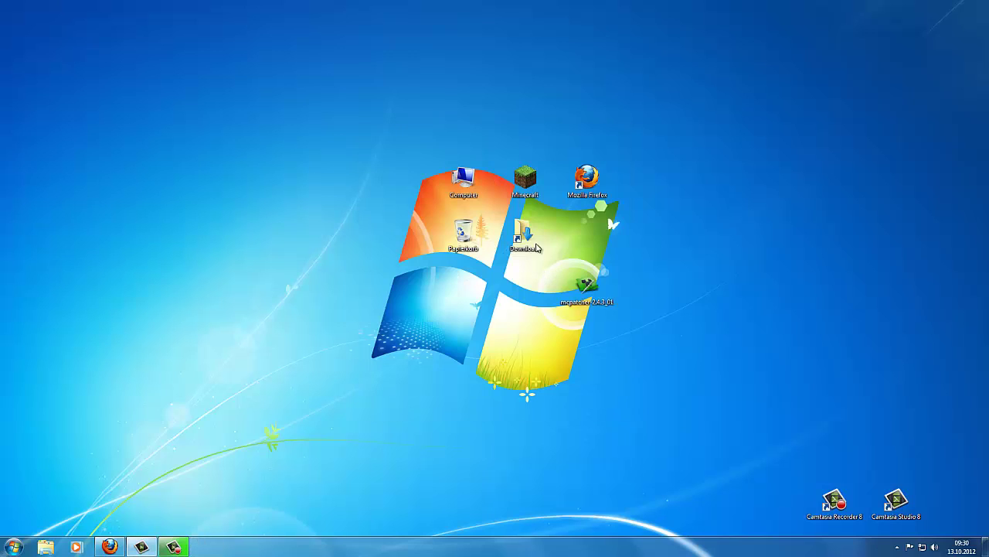
Start Minecraft from the desktop and log in with the account username and password
double_click(541, 188)
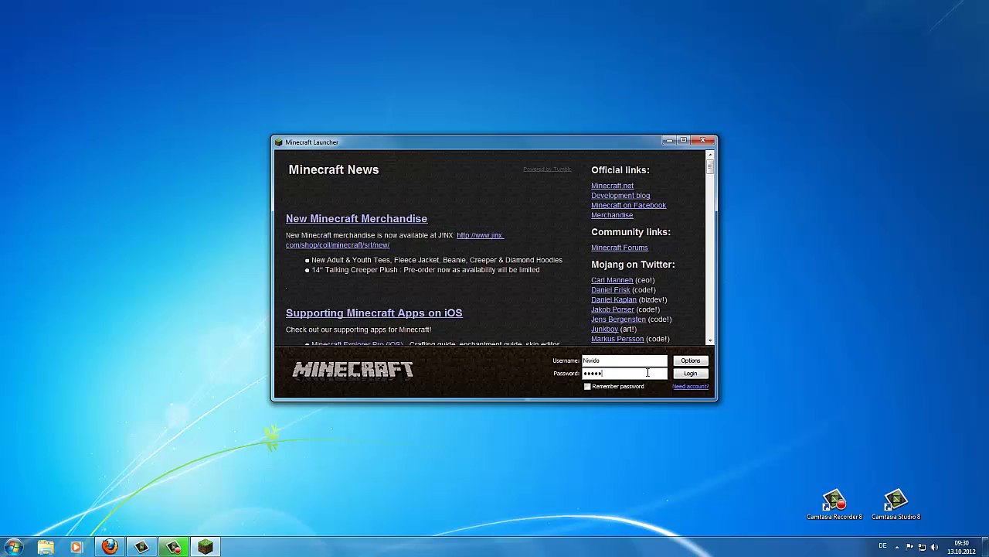
key(Return)
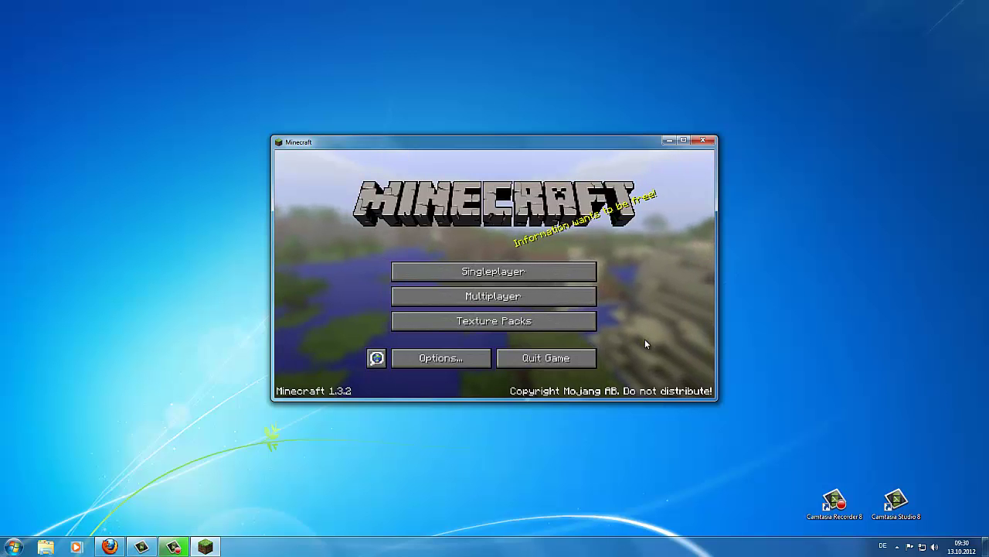
Select Misa430.zip as the game's texture pack
click(496, 324)
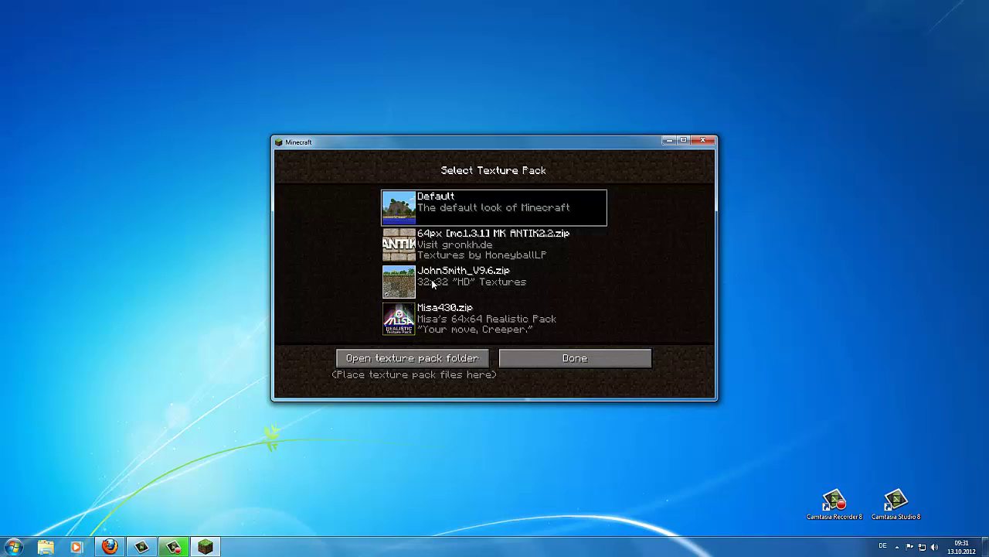
click(465, 329)
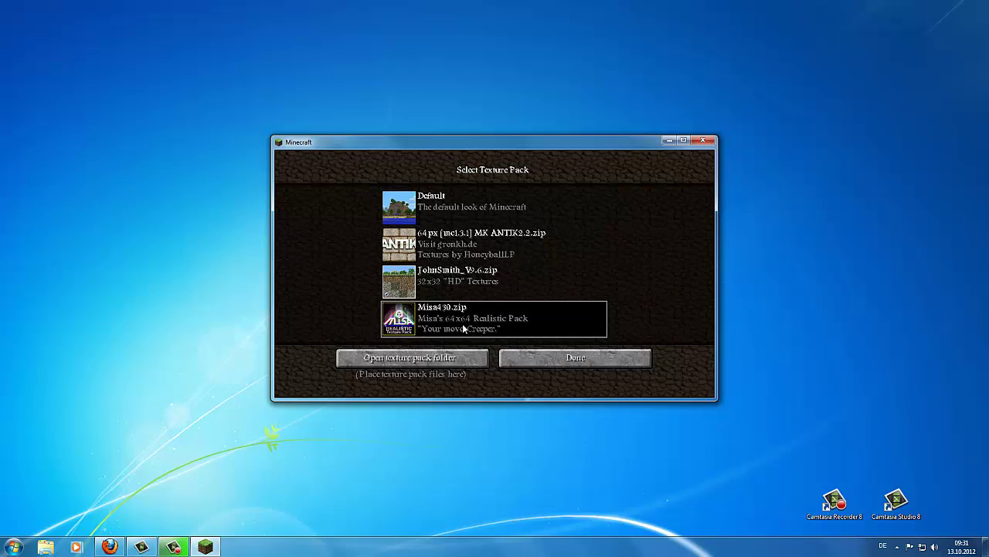
Leave the texture pack selection, view the game options and return to the main menu
click(593, 365)
click(477, 359)
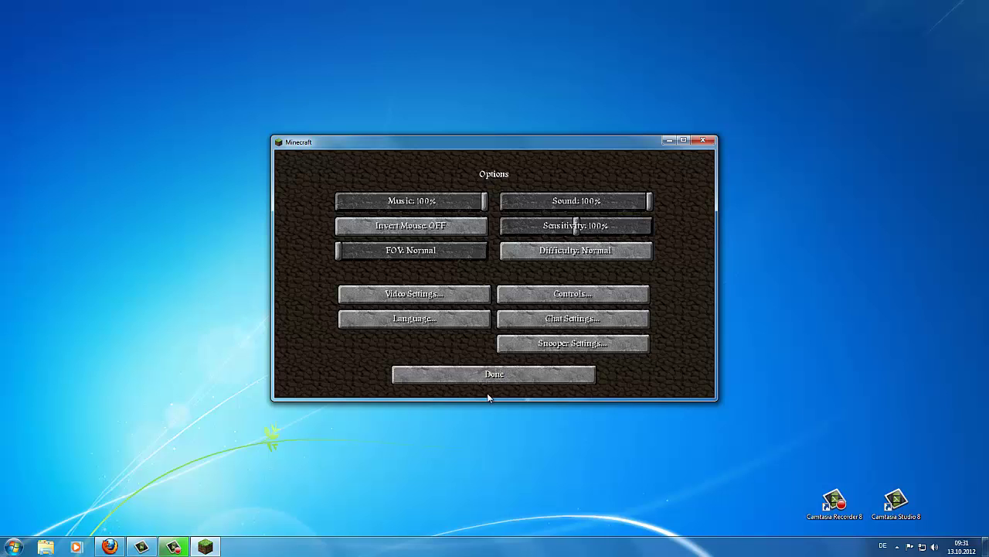
click(550, 376)
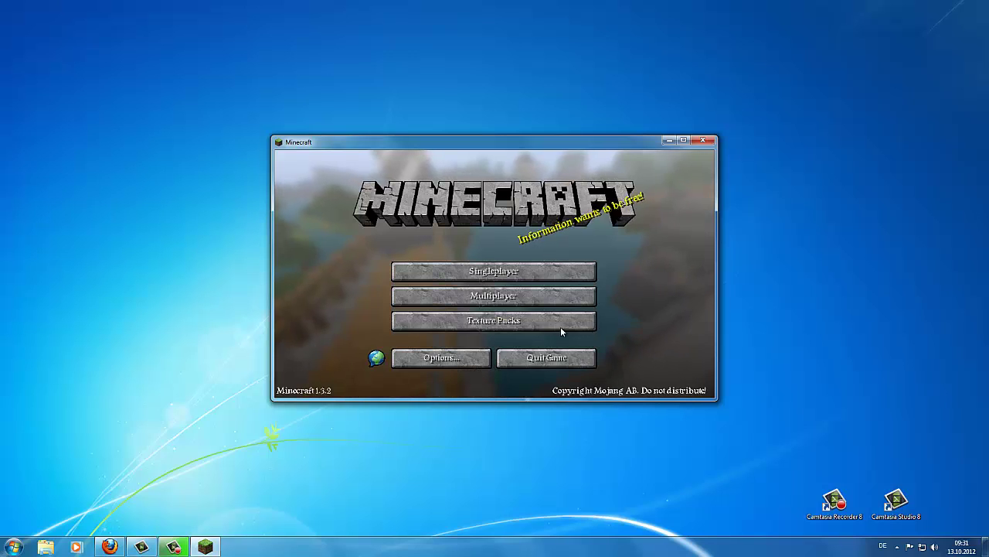
Create a singleplayer world named New World in Survival mode
click(586, 273)
click(581, 352)
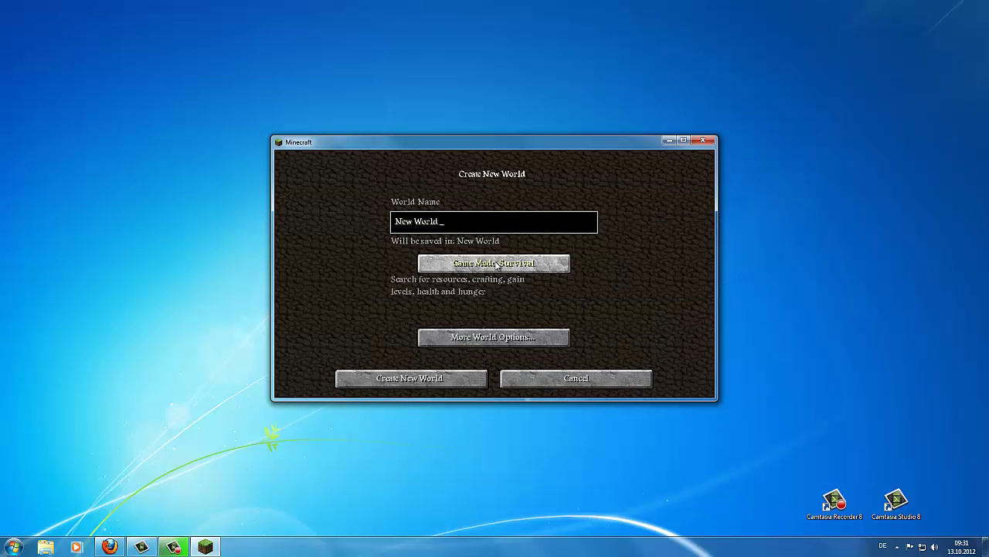
click(447, 377)
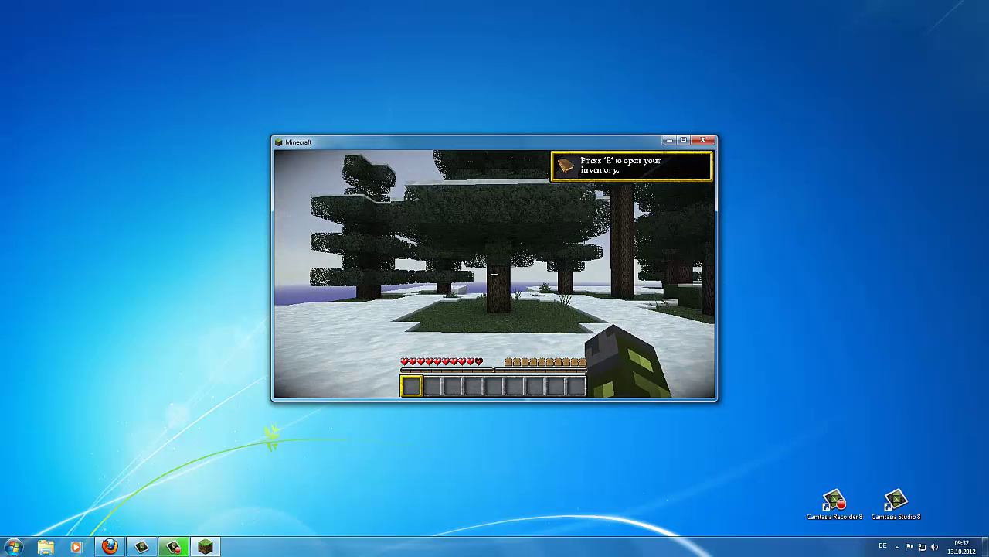
Walk through the snowy forest and remove the snow layer from the single raised block
key(w)
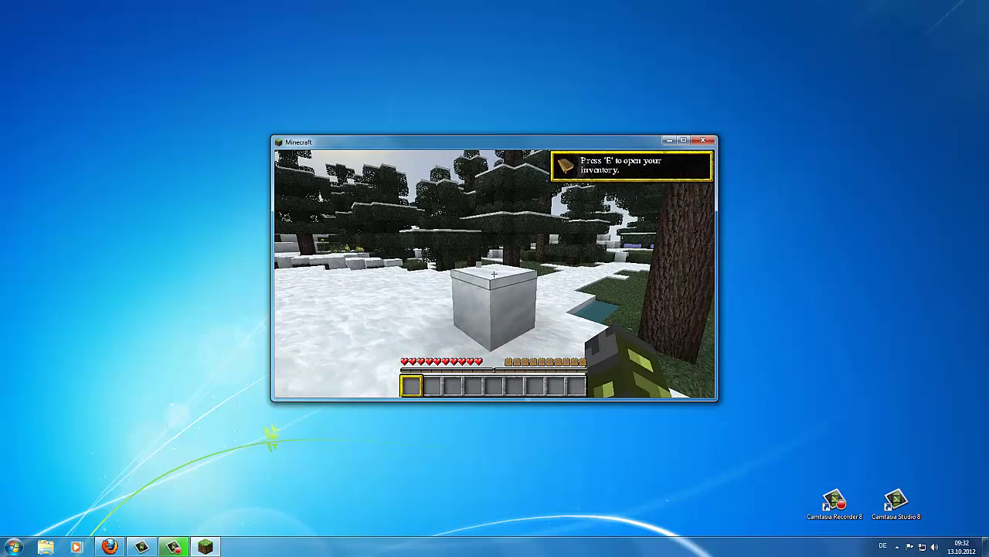
click(493, 275)
right_click(494, 274)
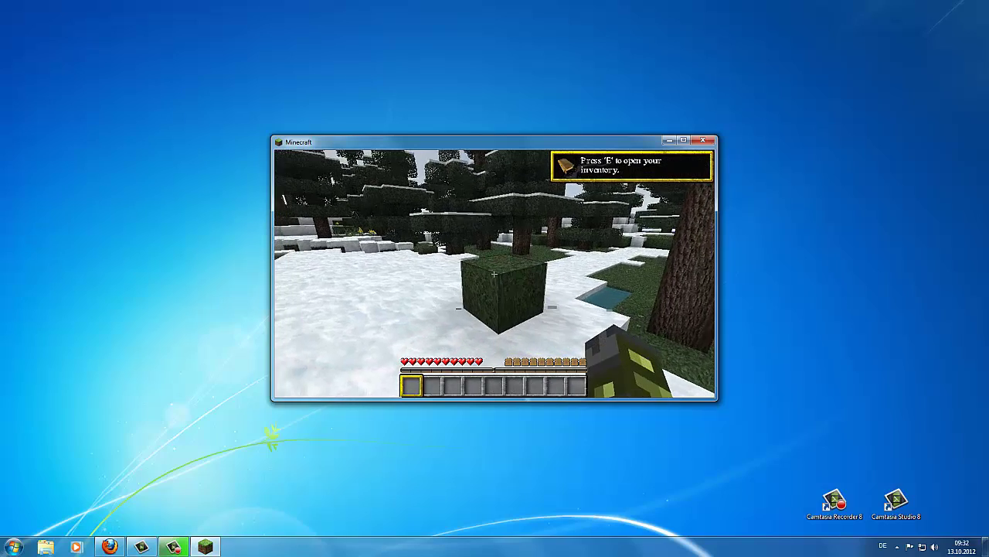